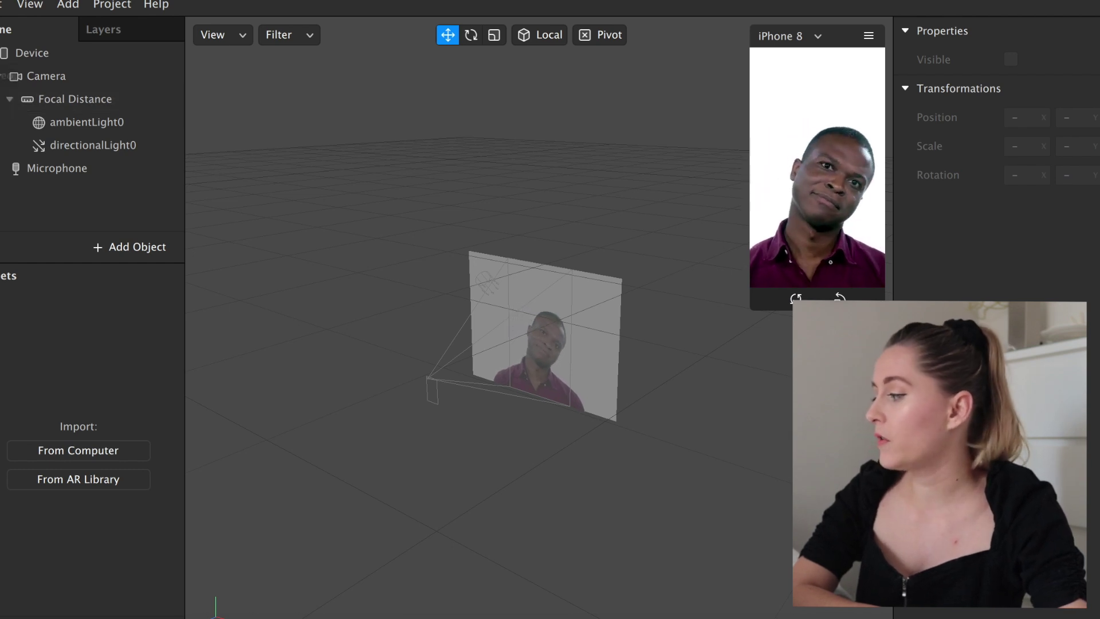
# Preview the scene with several real-time simulation people and the live FaceTime HD Camera feed
pyautogui.click(16, 77)
pyautogui.click(67, 182)
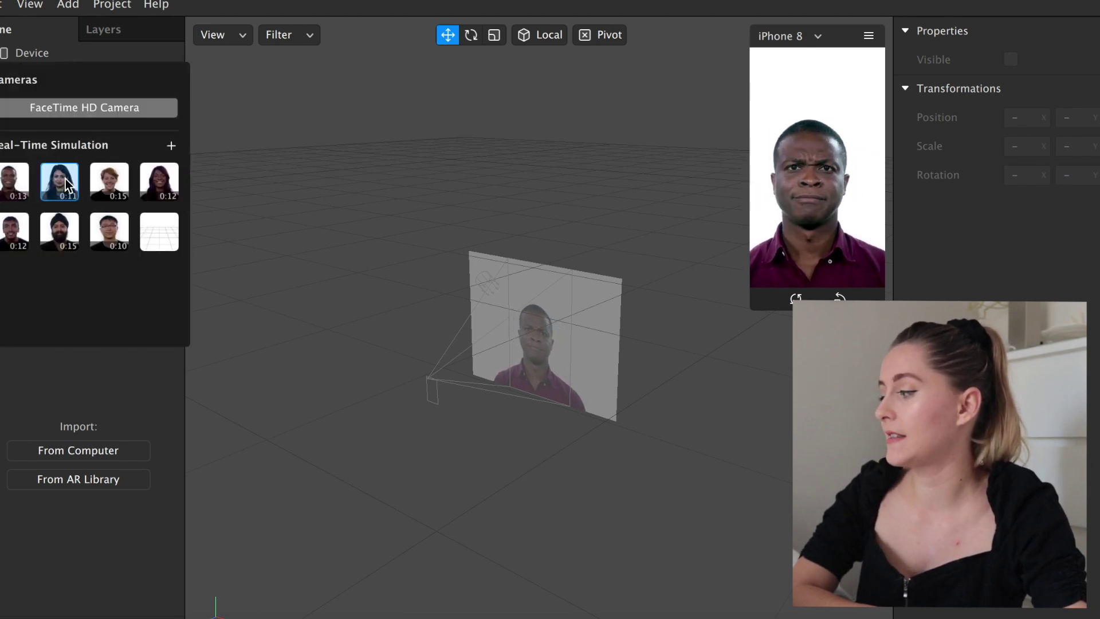
pyautogui.click(109, 183)
pyautogui.click(156, 181)
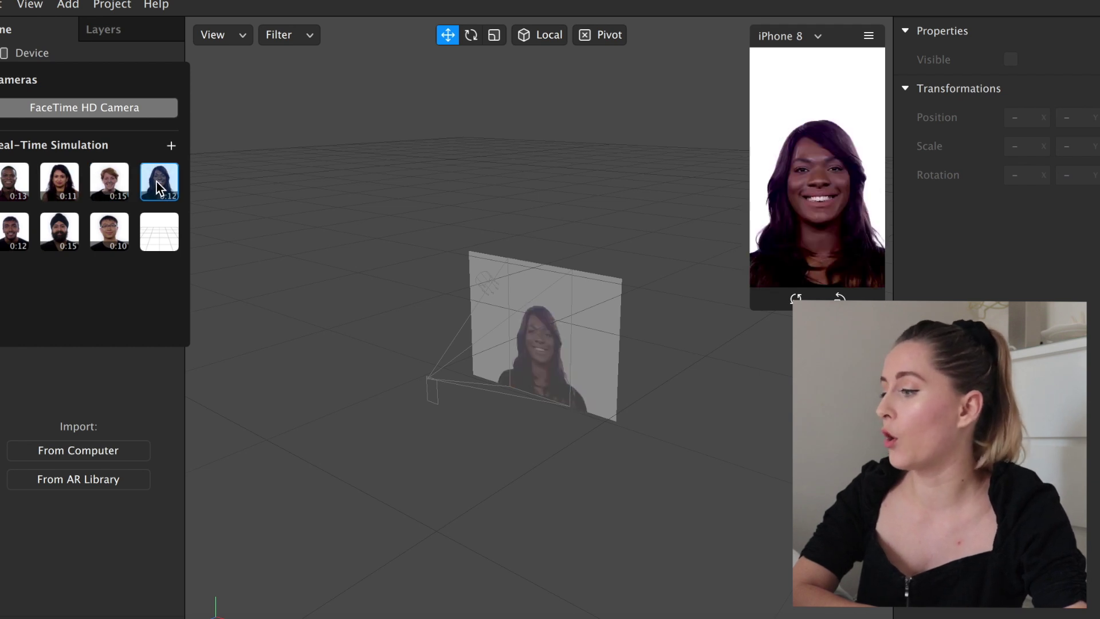
pyautogui.click(103, 232)
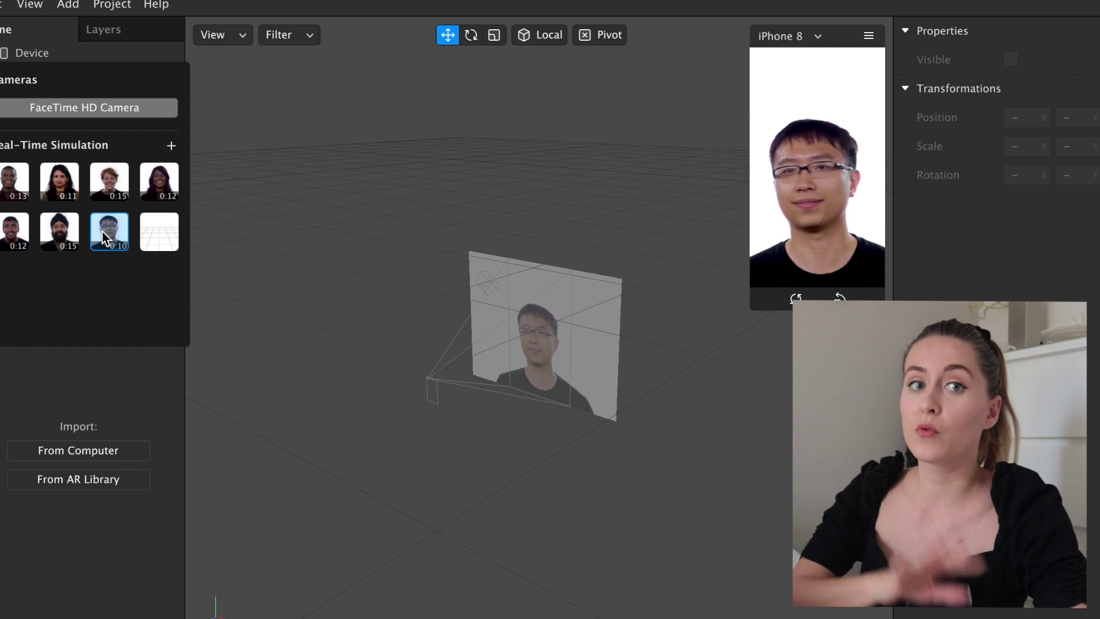
pyautogui.click(67, 235)
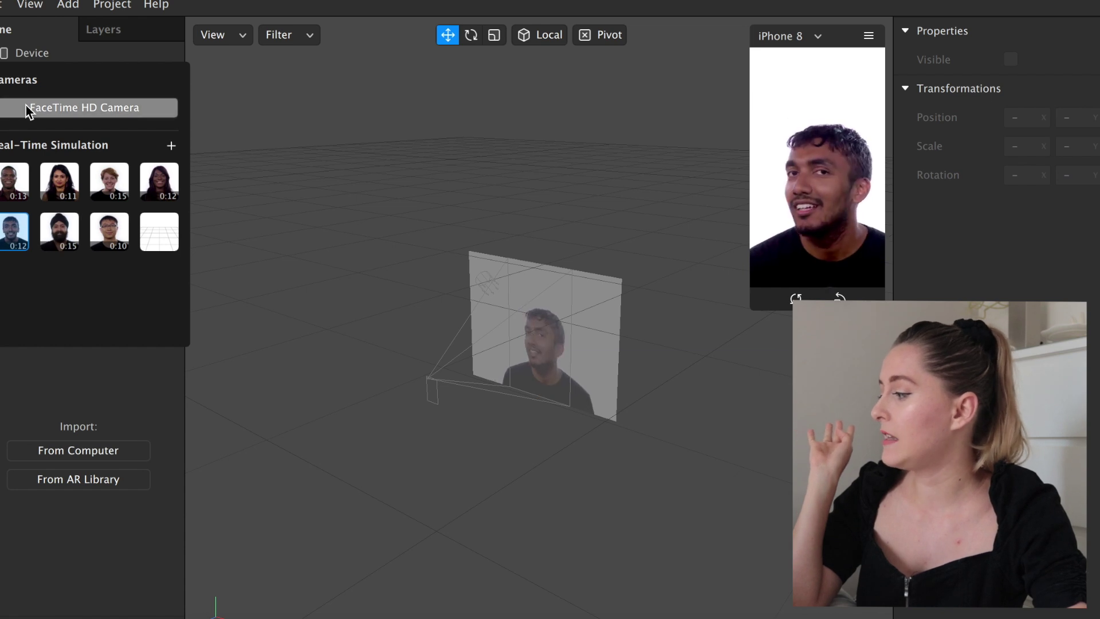
pyautogui.click(110, 109)
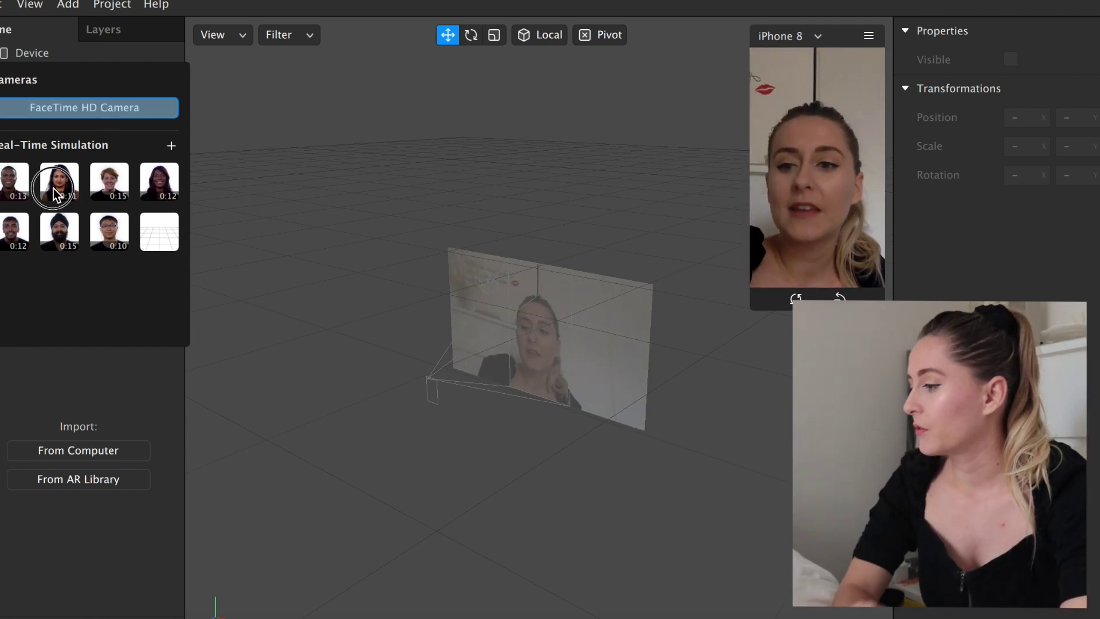
# Set the camera simulation to the 0:11 clip of the woman with long dark hair
pyautogui.click(53, 187)
pyautogui.click(30, 5)
pyautogui.click(58, 108)
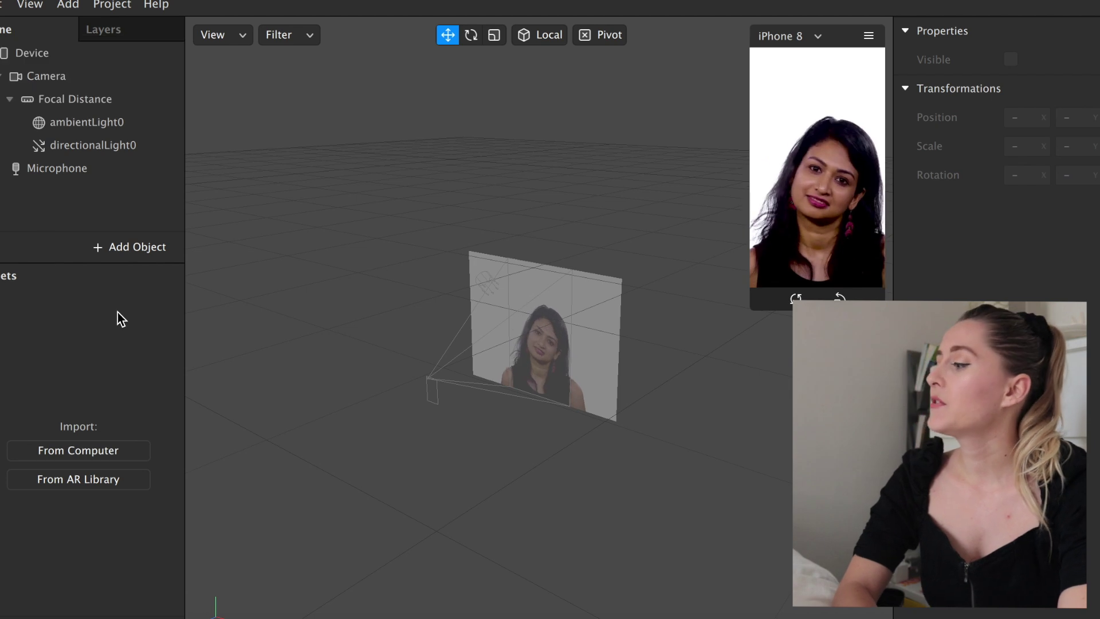
# Insert a Face Mesh object into the scene and add a material to it
pyautogui.click(143, 253)
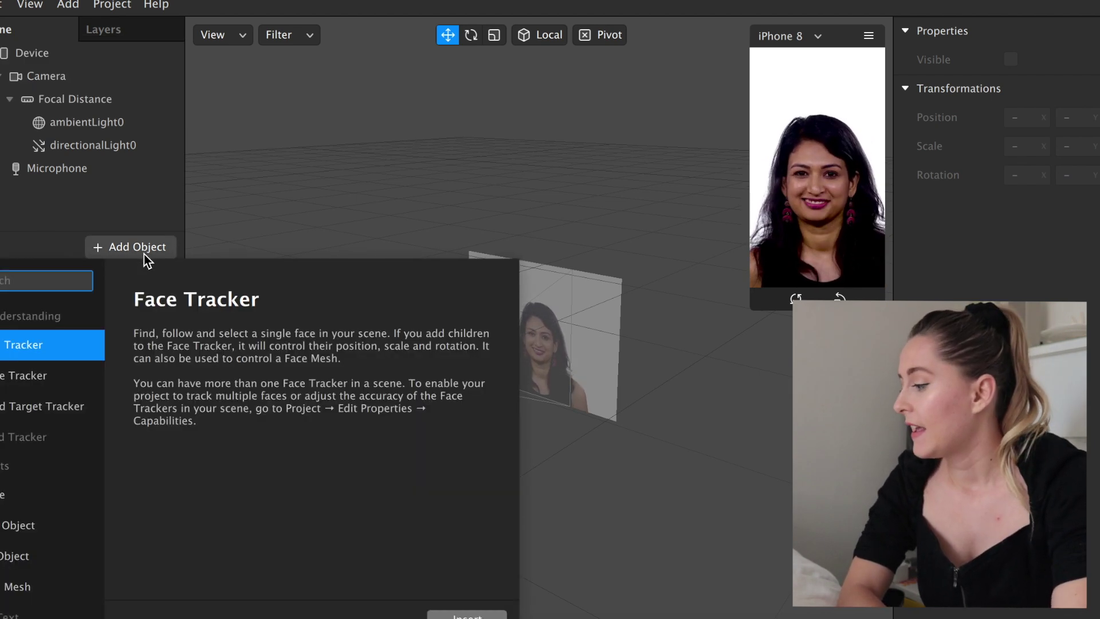
pyautogui.scroll(-2, 22, 439)
pyautogui.scroll(-5, 22, 438)
pyautogui.scroll(4, 51, 478)
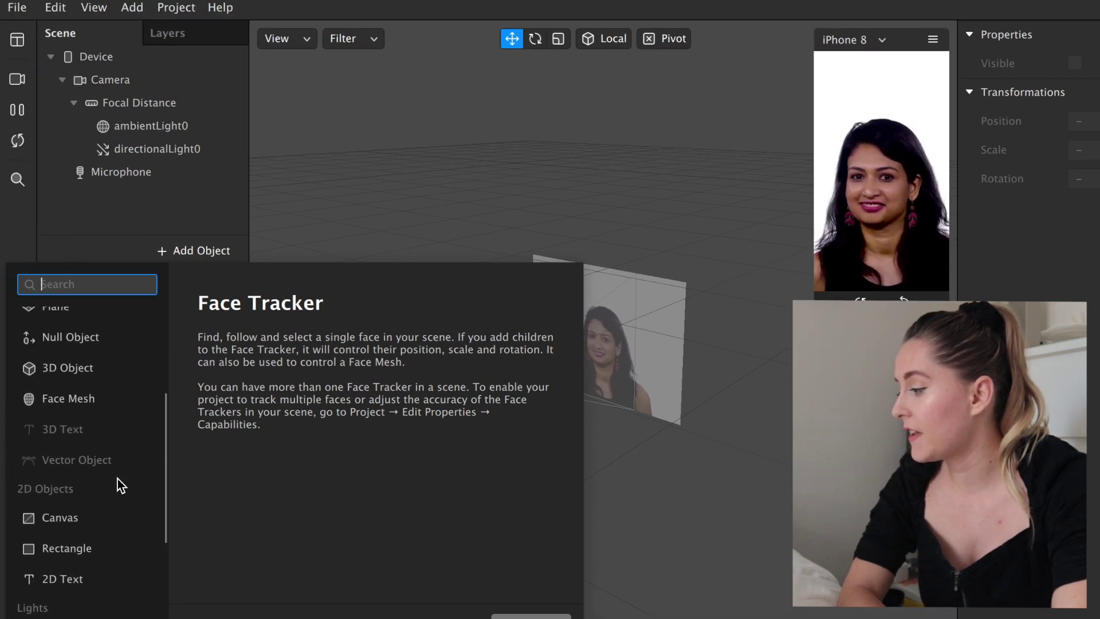
pyautogui.doubleClick(99, 423)
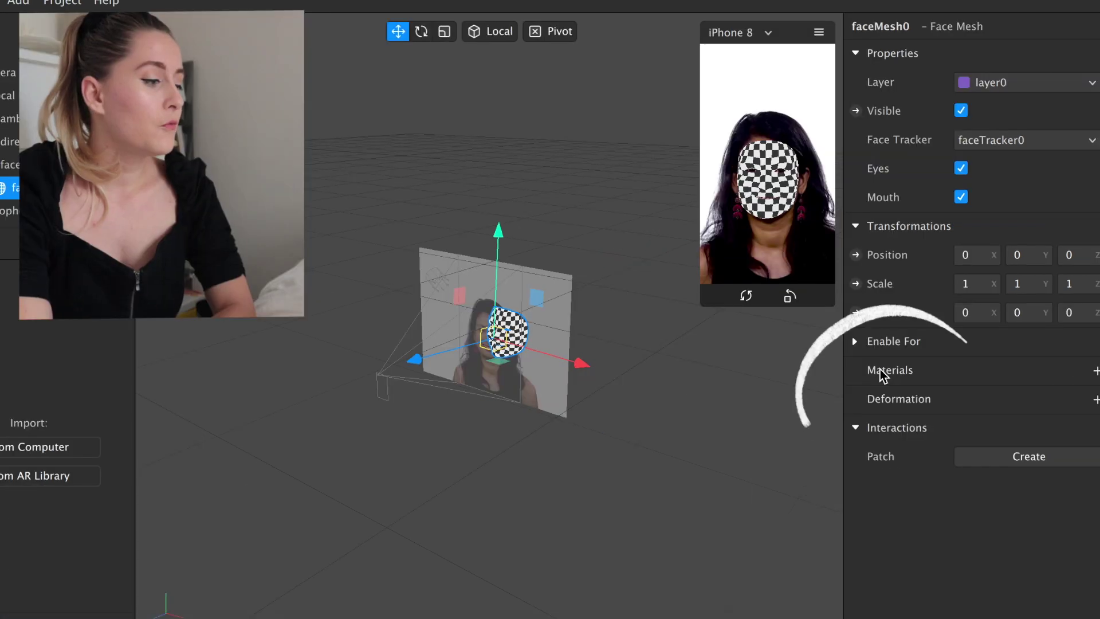
pyautogui.click(1094, 370)
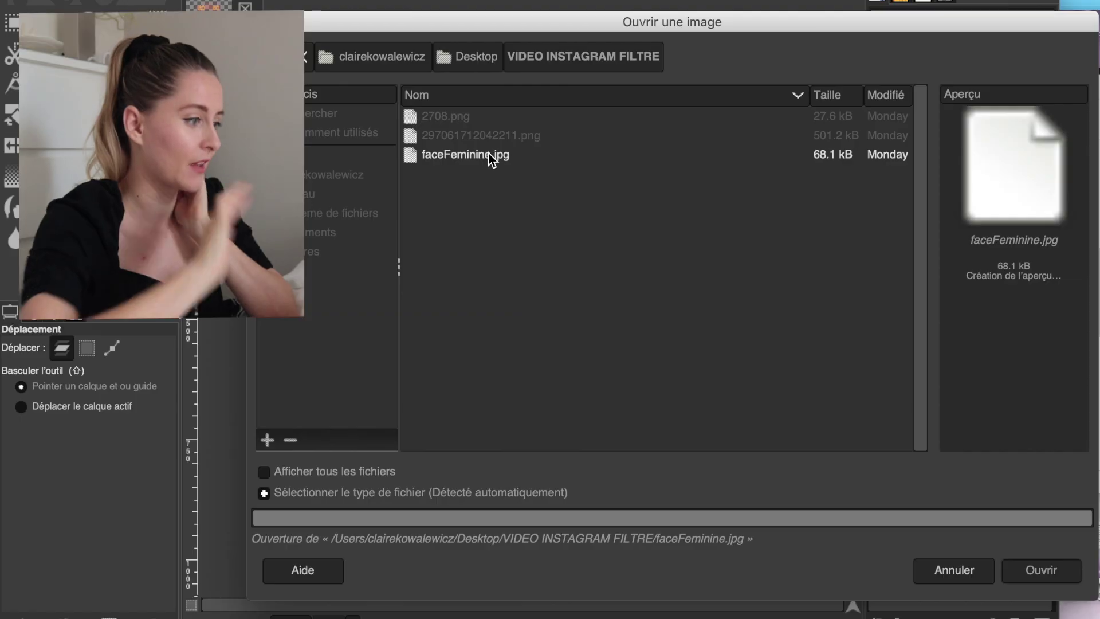
# Switch to GIMP, open the faceFeminine.jpg face template and look at the existing 2020 design
pyautogui.doubleClick(489, 153)
pyautogui.hotkey('alt', '1')
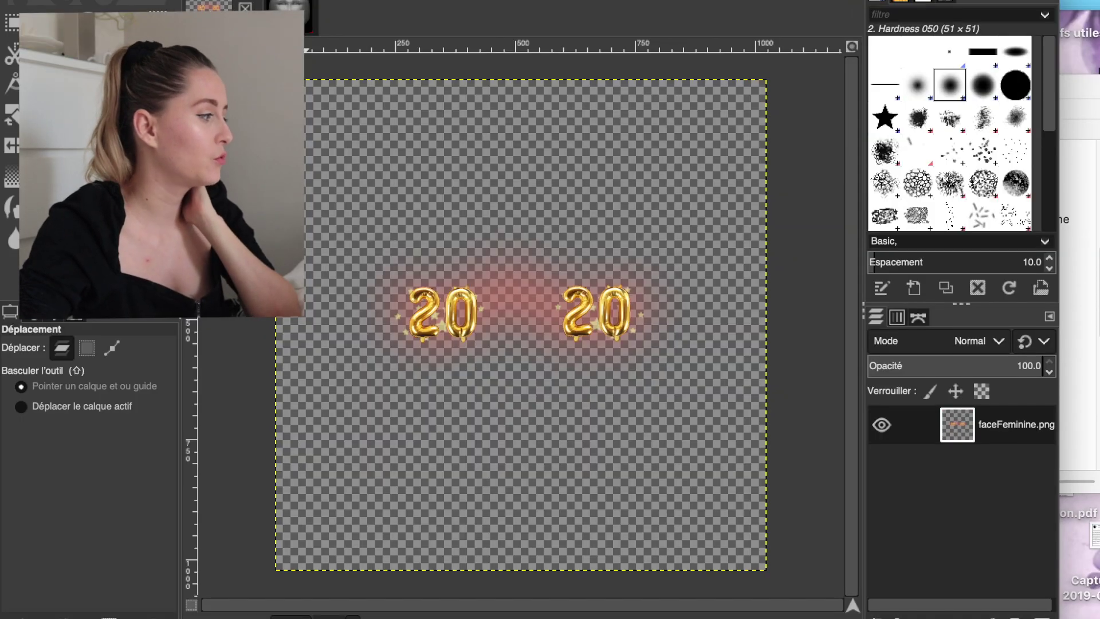
pyautogui.hotkey('alt', '2')
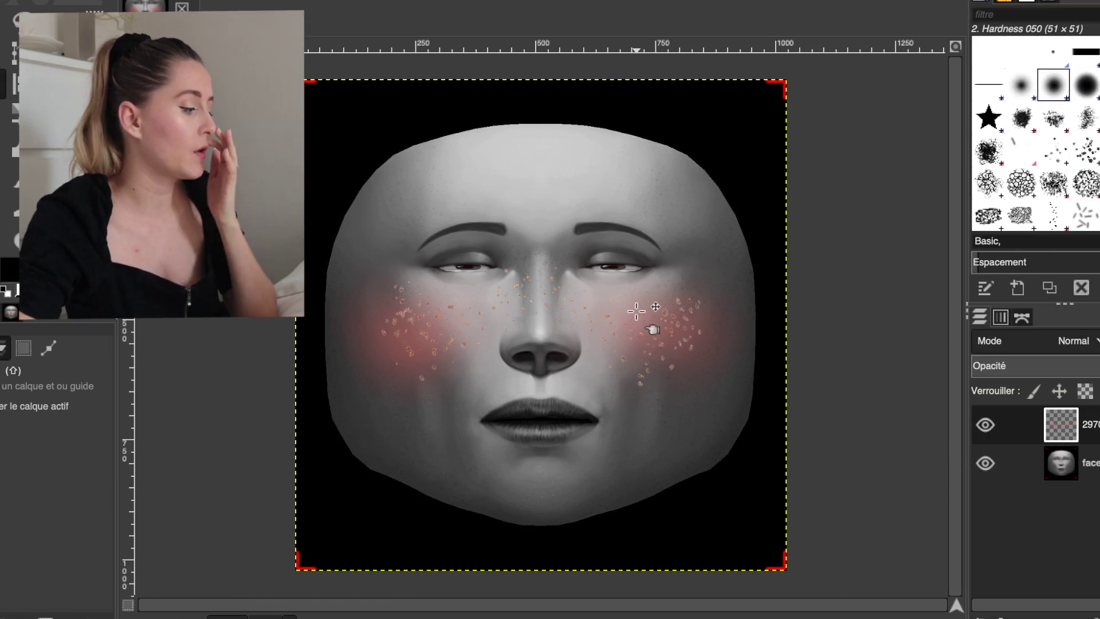
# Try scaling down the blush and freckles layer proportionally and repositioning it over the face template
pyautogui.hotkey('shift', 's')
pyautogui.click(565, 340)
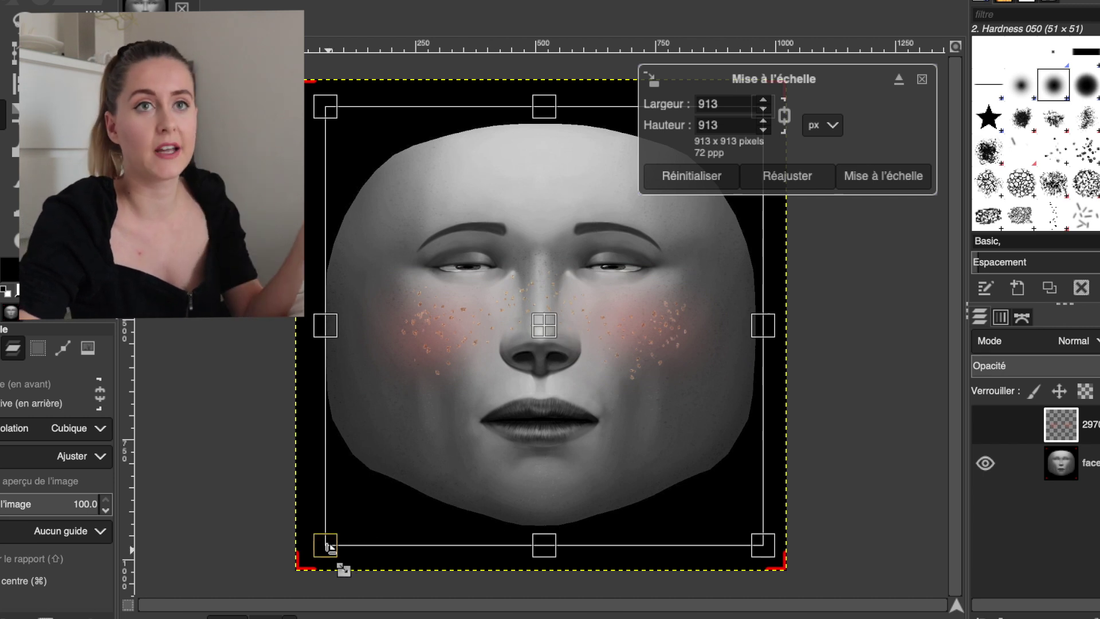
pyautogui.moveTo(327, 546); pyautogui.dragTo(361, 511)
pyautogui.moveTo(557, 313); pyautogui.dragTo(538, 328)
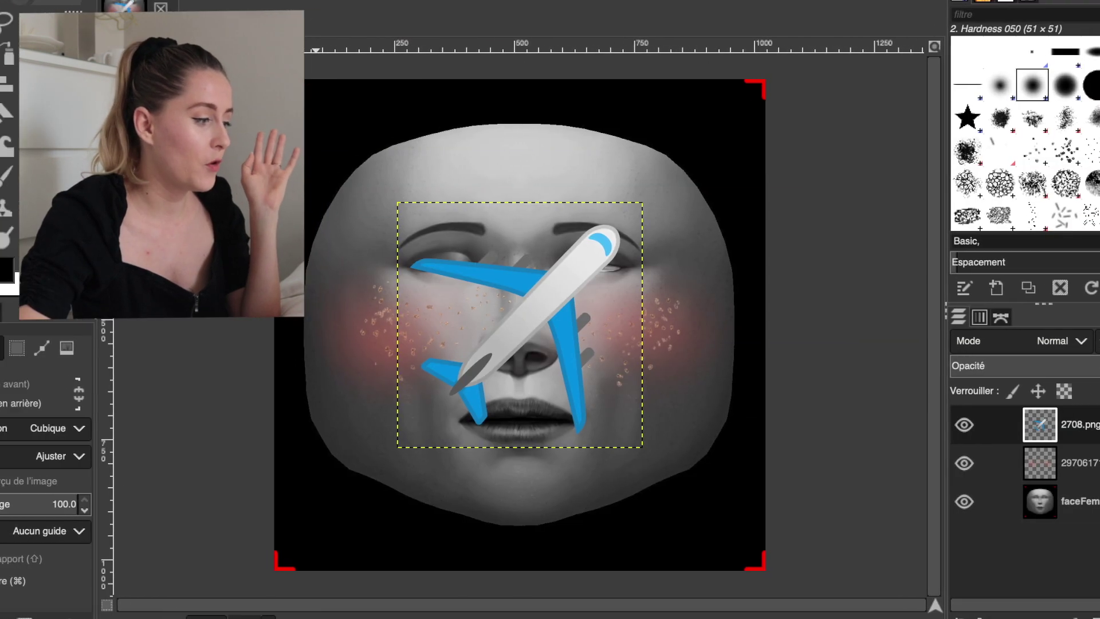
# Scale the 2708.png airplane layer down to a small icon and place it on the forehead above the left-hand eyebrow
pyautogui.click(518, 325)
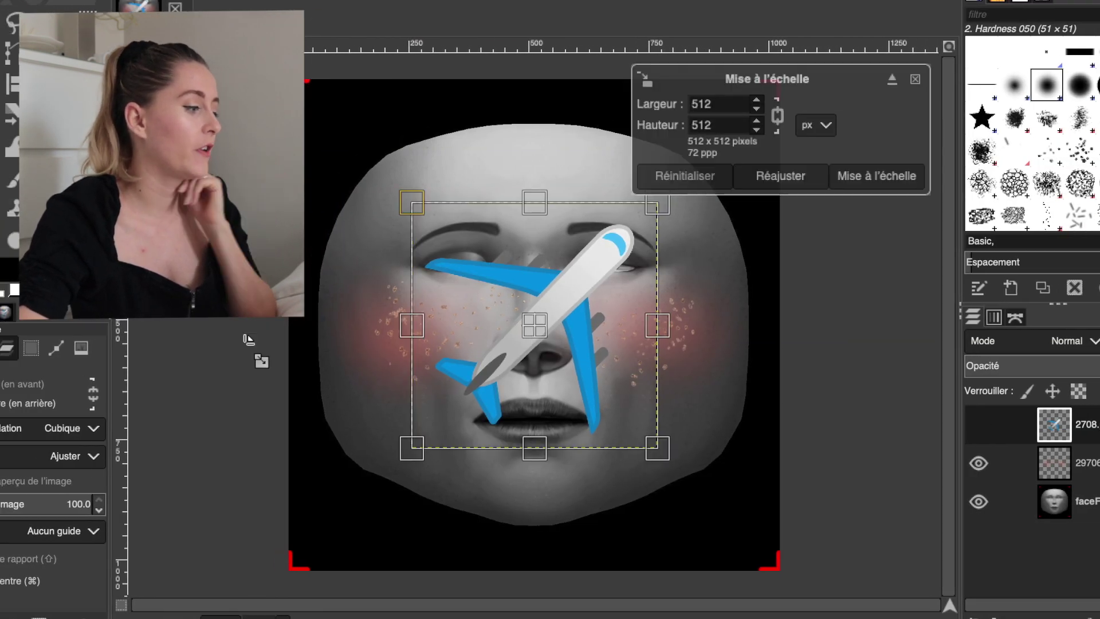
pyautogui.moveTo(410, 441)
pyautogui.mouseDown()
pyautogui.moveTo(589, 263)
pyautogui.moveTo(586, 248)
pyautogui.moveTo(461, 313)
pyautogui.moveTo(447, 197)
pyautogui.moveTo(449, 299)
pyautogui.moveTo(456, 222)
pyautogui.moveTo(440, 204)
pyautogui.mouseUp()
pyautogui.press('Return')
pyautogui.press('m')
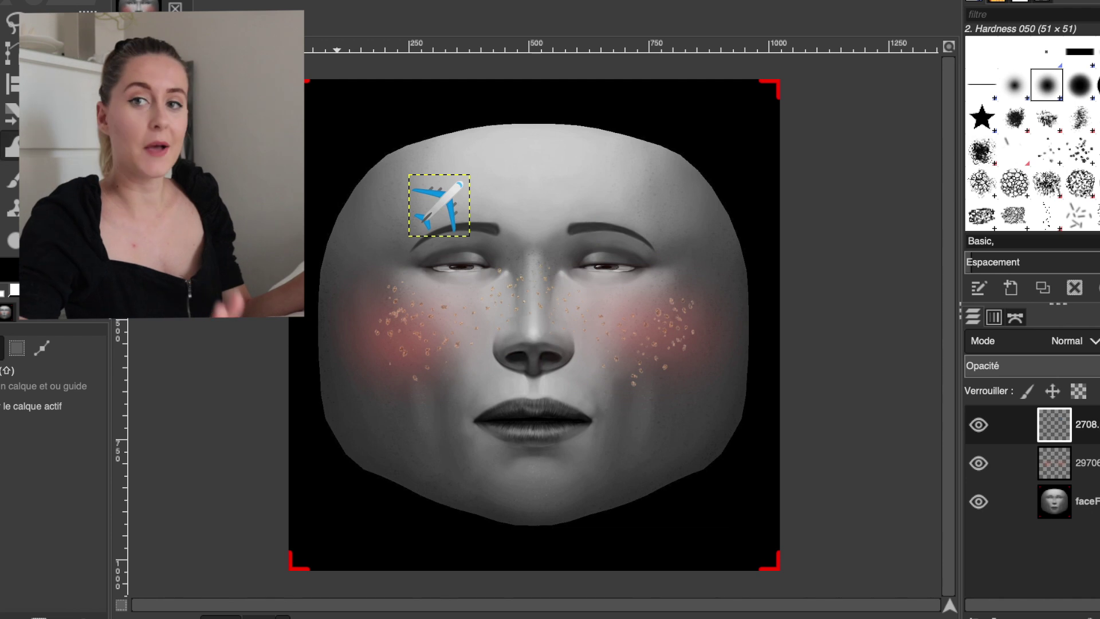
pyautogui.click(2, 124)
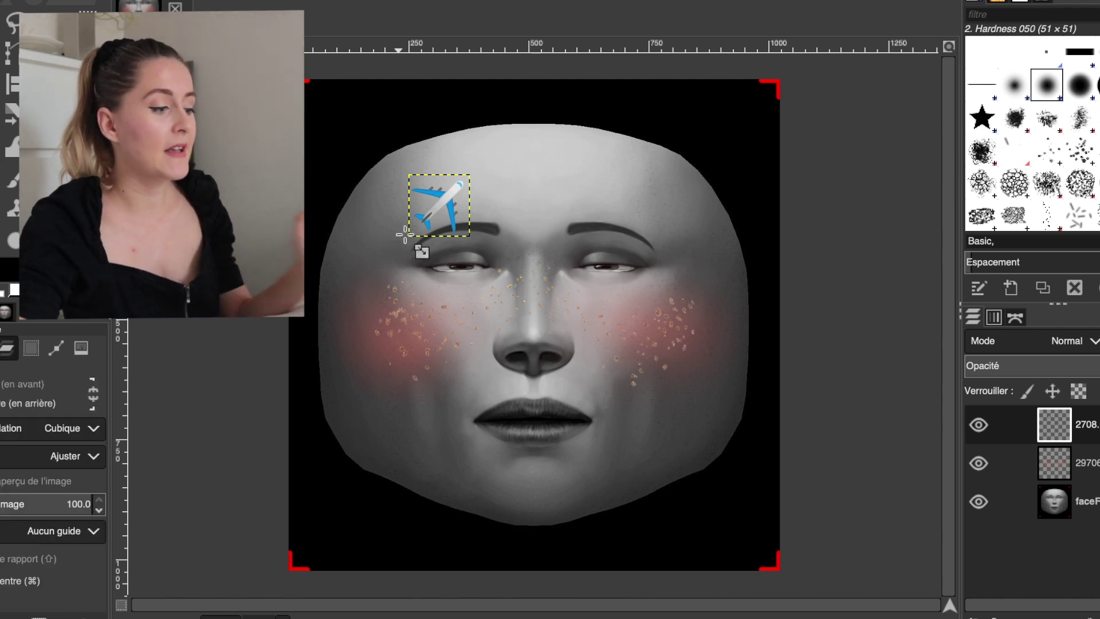
pyautogui.moveTo(417, 245); pyautogui.dragTo(429, 234)
pyautogui.press('m')
# Hide the faceFeminine template layer, leaving only the blush and airplane layers on a transparent background
pyautogui.click(978, 502)
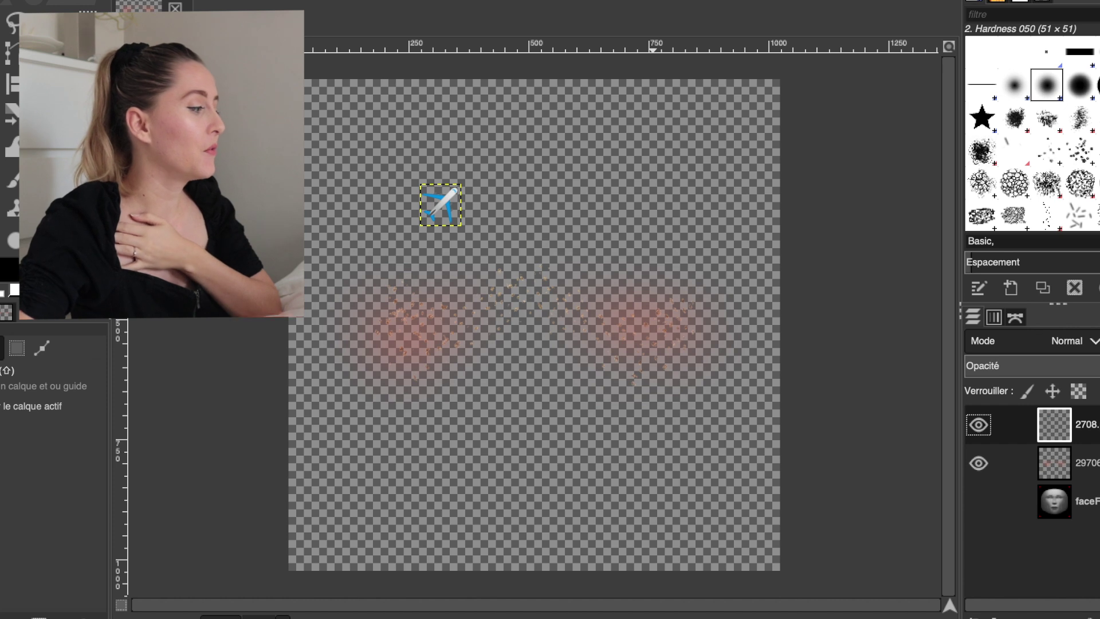
pyautogui.click(109, 0)
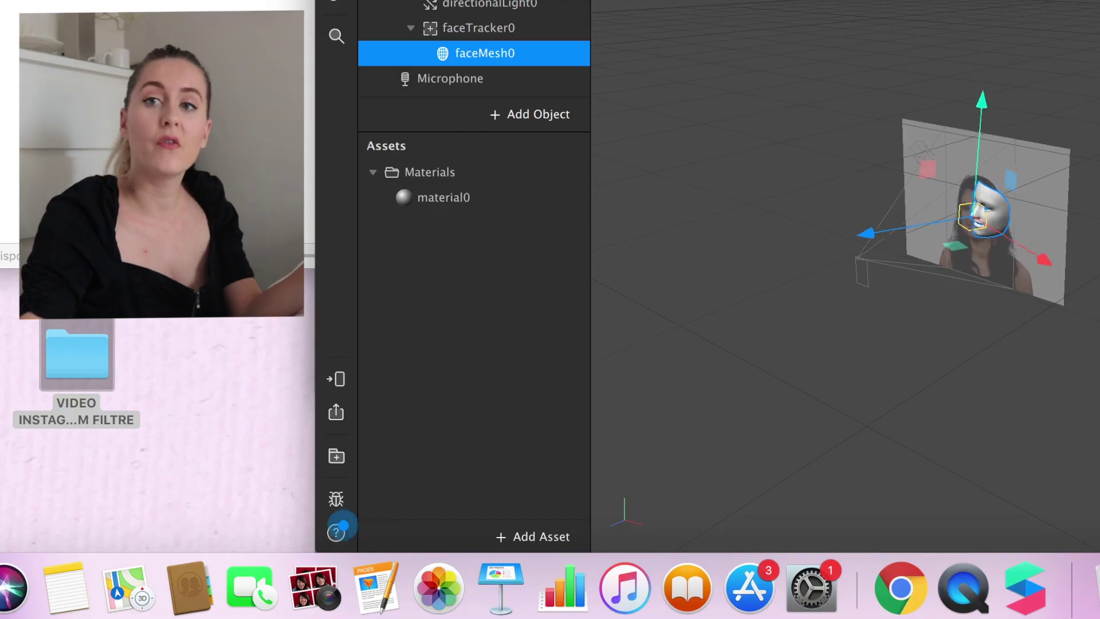
# Switch to Spark AR Studio, import the faceFeminine image and assign it as the diffuse texture of material0
pyautogui.moveTo(336, 36); pyautogui.dragTo(473, 233)
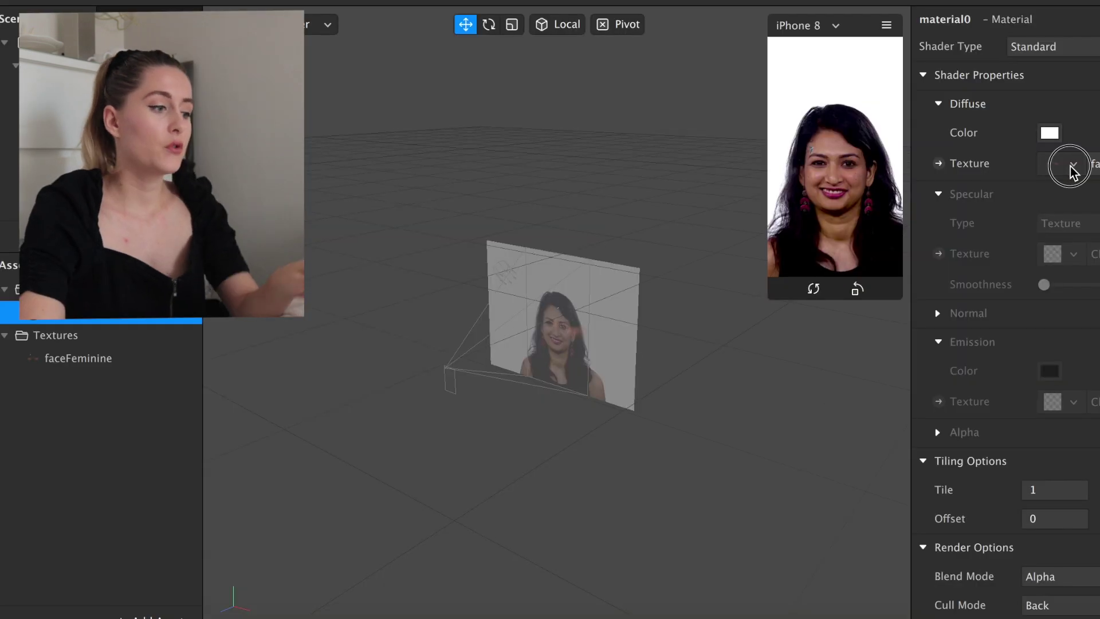
pyautogui.click(1071, 165)
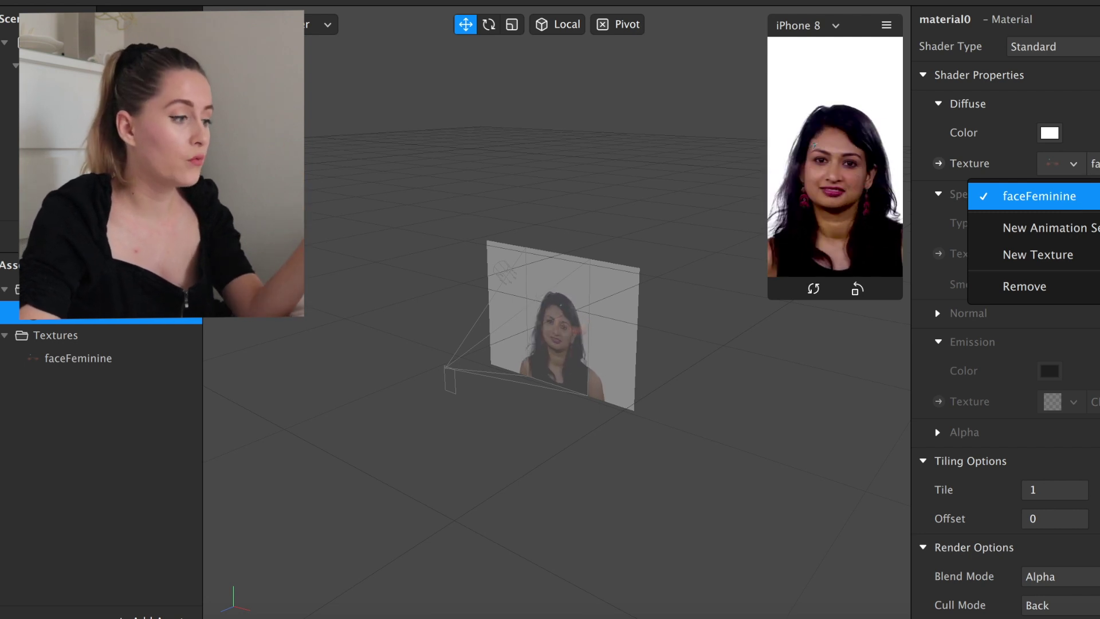
pyautogui.click(1030, 196)
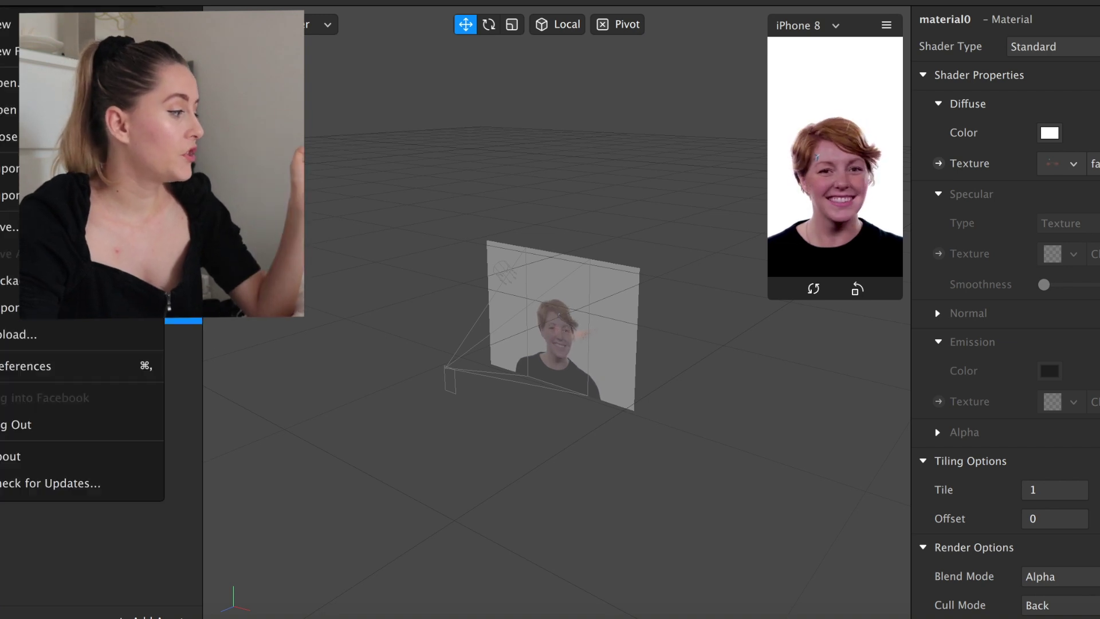
# Export the finished filter project, opening the save dialog for the exported file
pyautogui.click(34, 307)
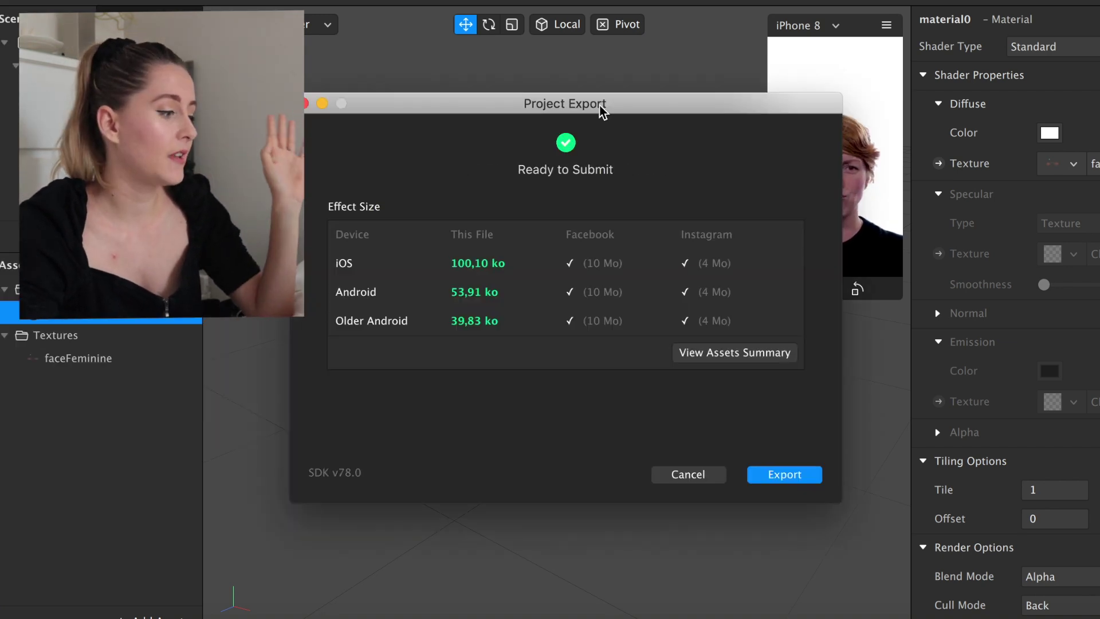
pyautogui.click(795, 476)
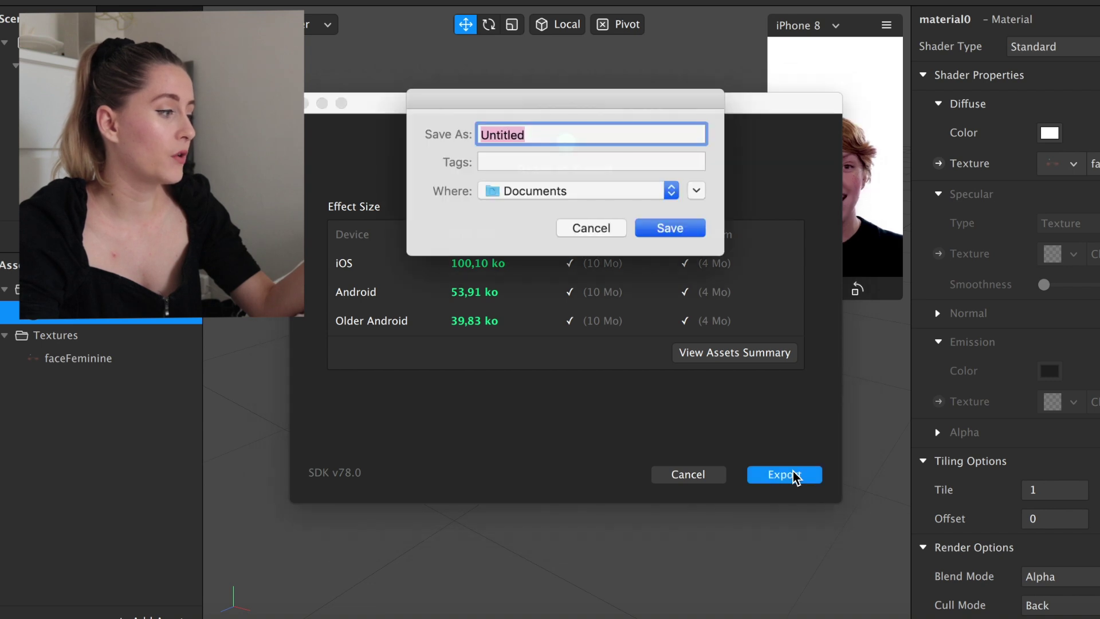